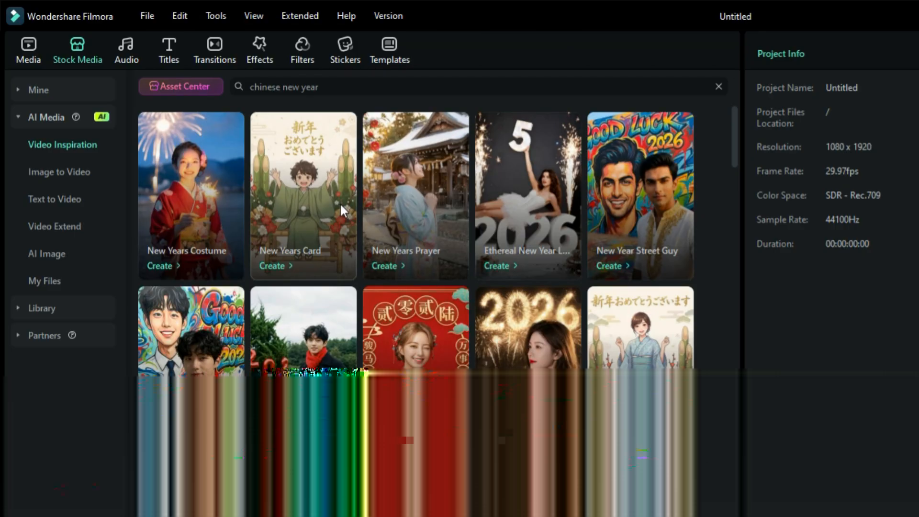
- Generate an AI video from the New Years Costume template using the portrait photo in Downloads as a 9:16 single image
left_click(172, 265)
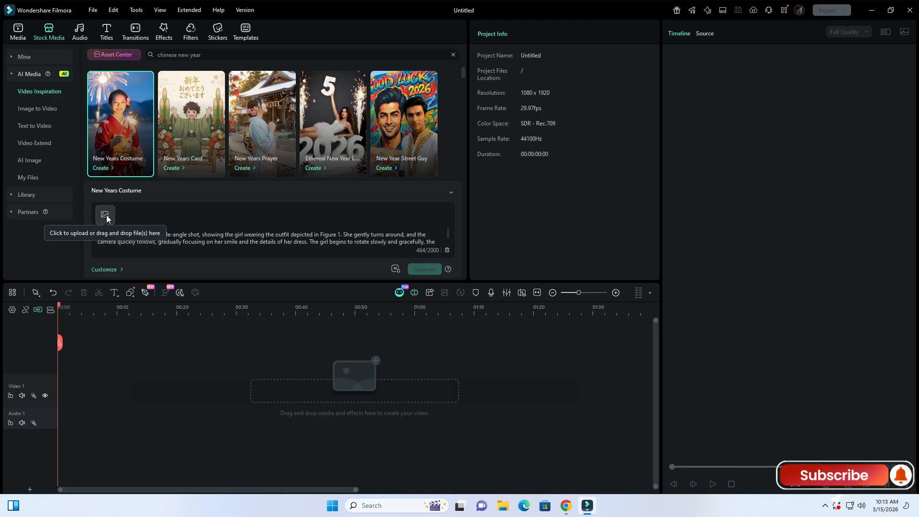
left_click(106, 215)
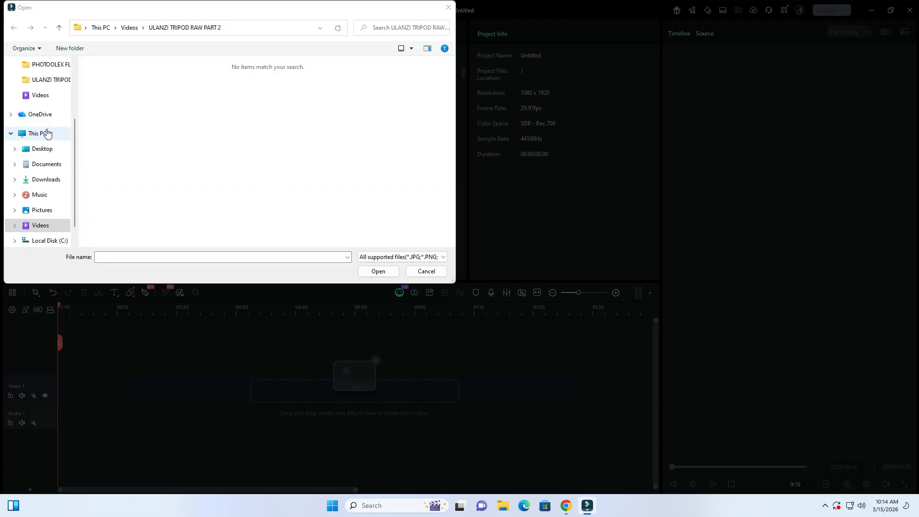
left_click(48, 179)
double_click(127, 92)
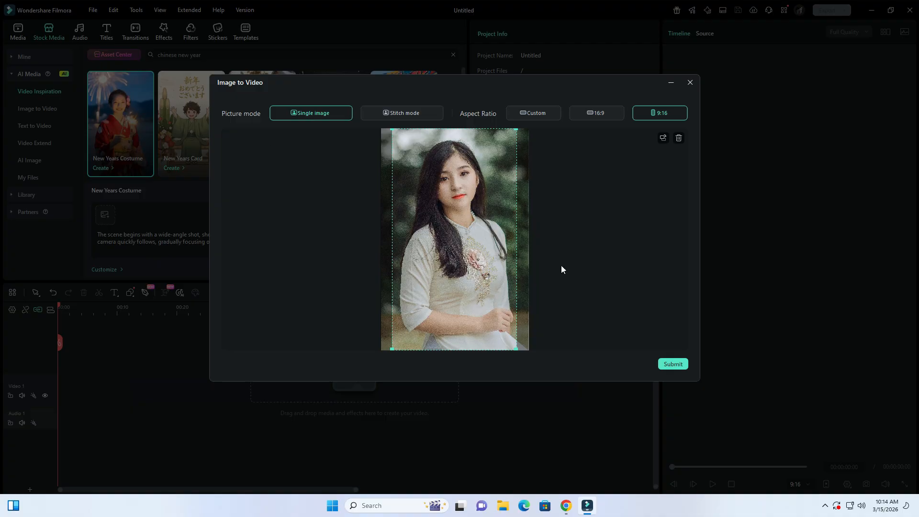
left_click(679, 364)
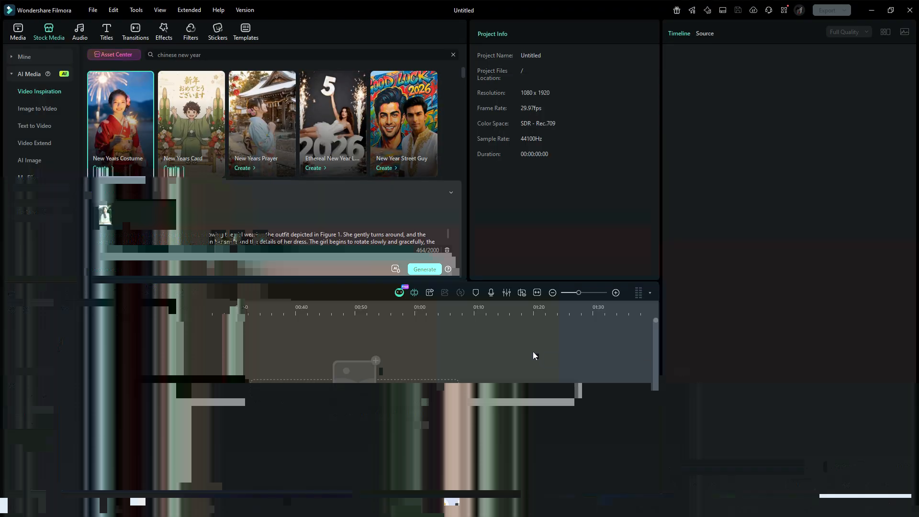
left_click(425, 270)
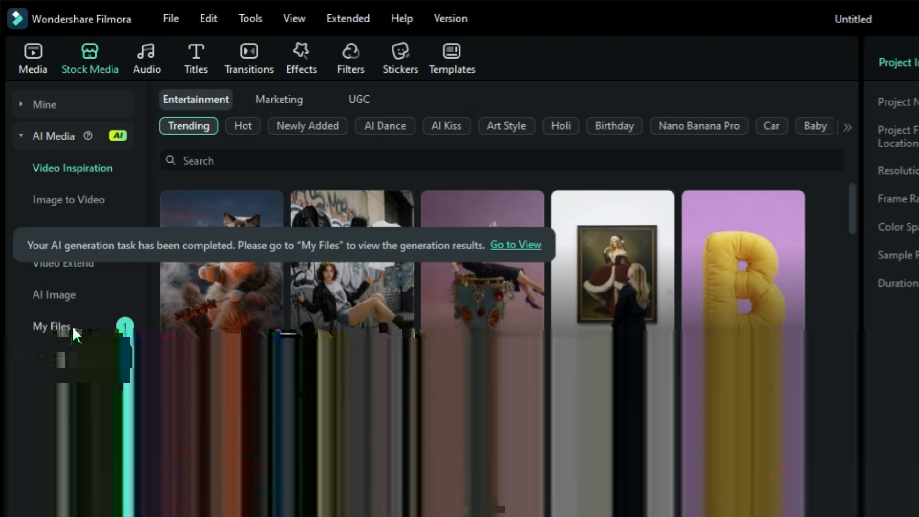
- Add the generated New Years Costume clip from My Files to the timeline, keeping the 1080x1920 29.97fps project settings, and play it
left_click(40, 176)
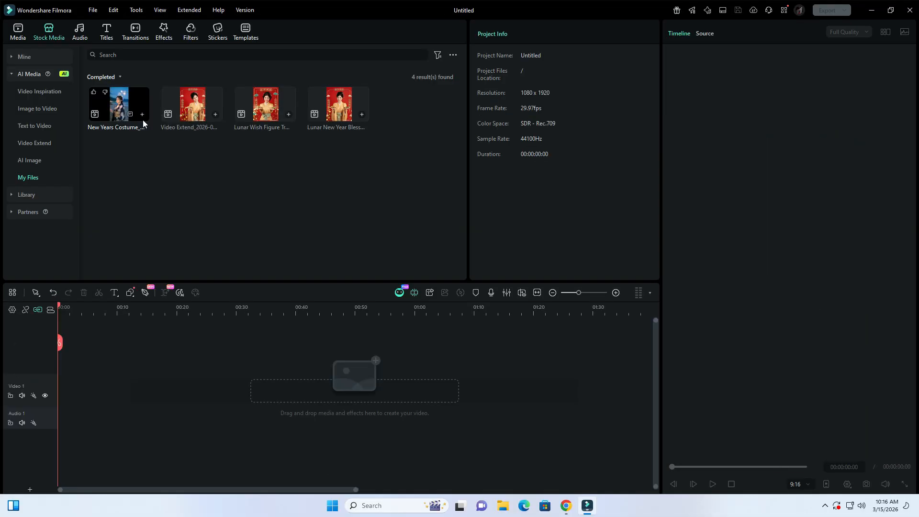
left_click(143, 114)
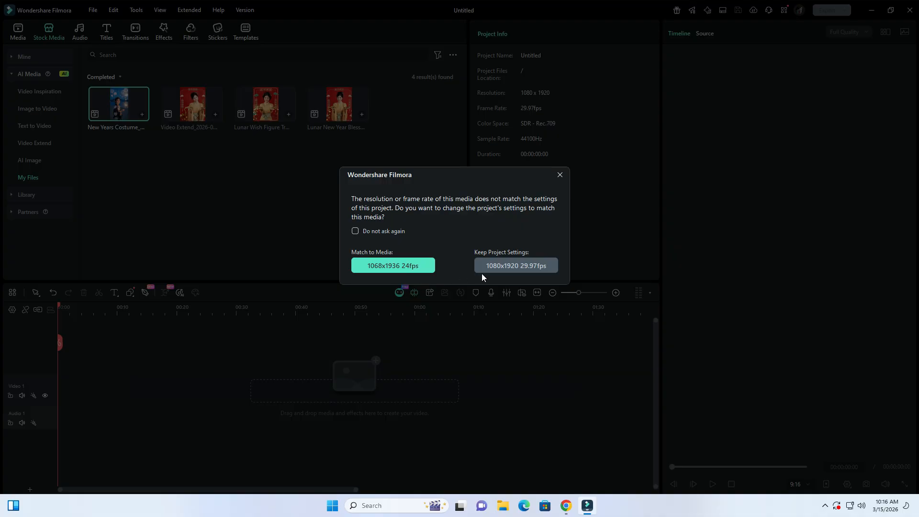
left_click(506, 268)
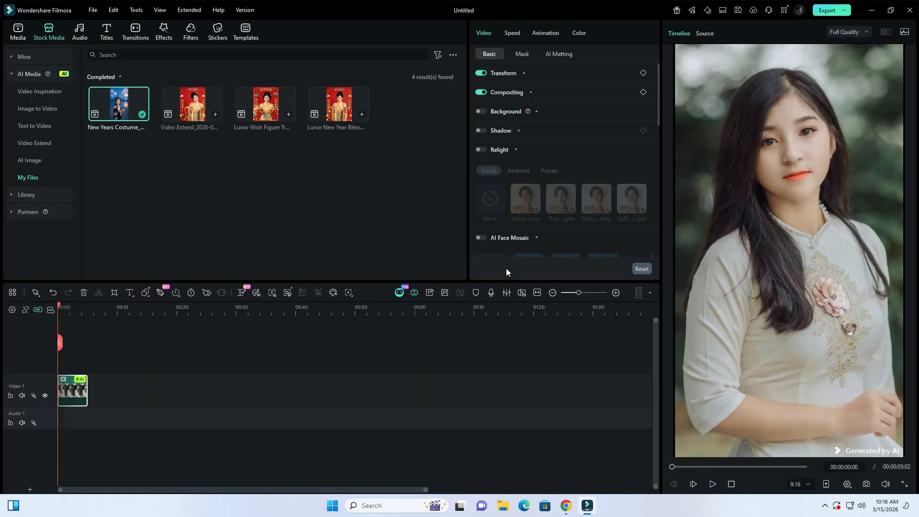
left_click(713, 484)
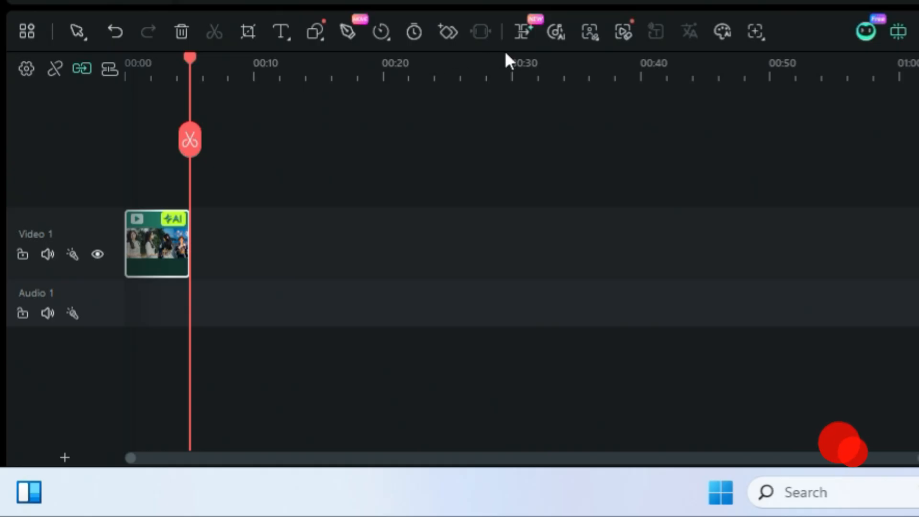
- Extend the clip forward to 00:00:08:04 with the AI prompt "women enjoying the fire works display" and play the sequence from the start
left_click(529, 31)
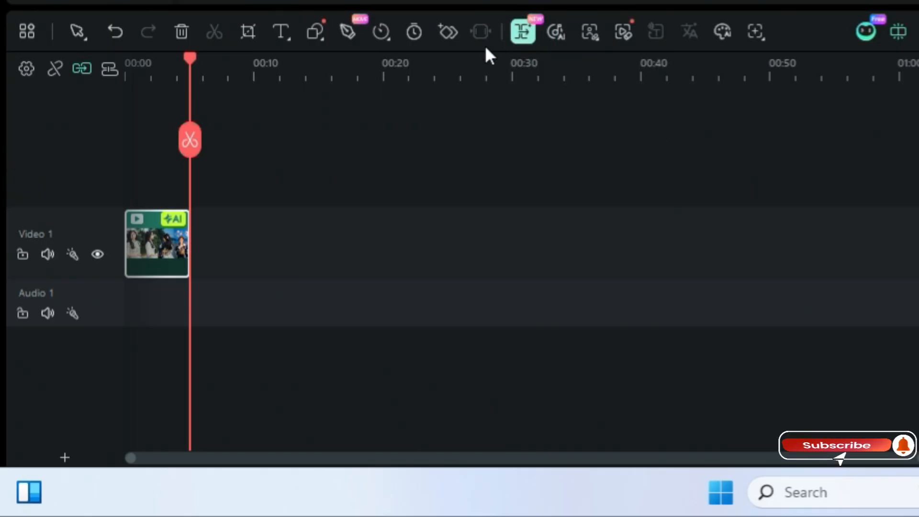
left_click_drag(189, 242, 228, 241)
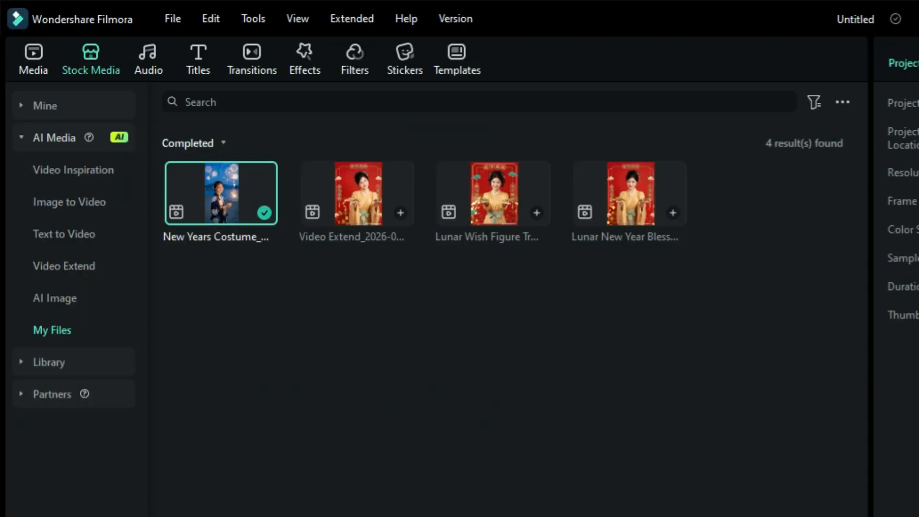
left_click(259, 273)
type("w")
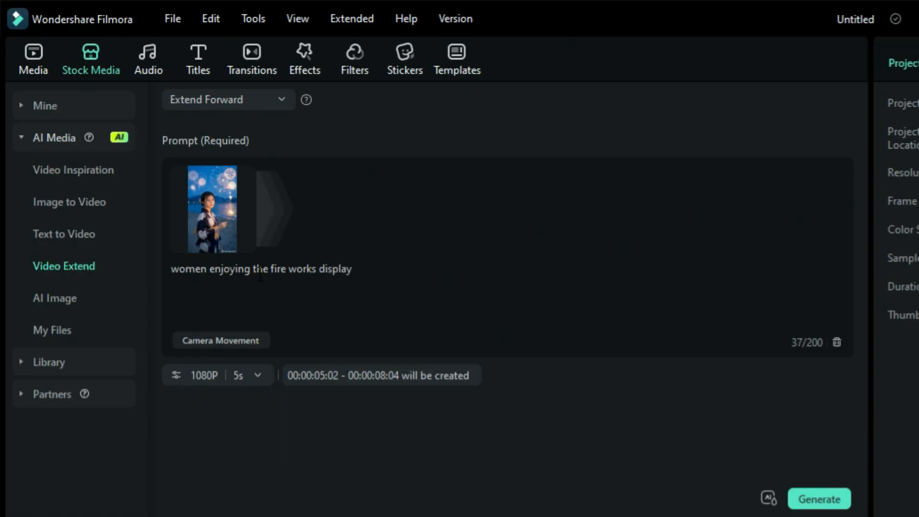
left_click(817, 500)
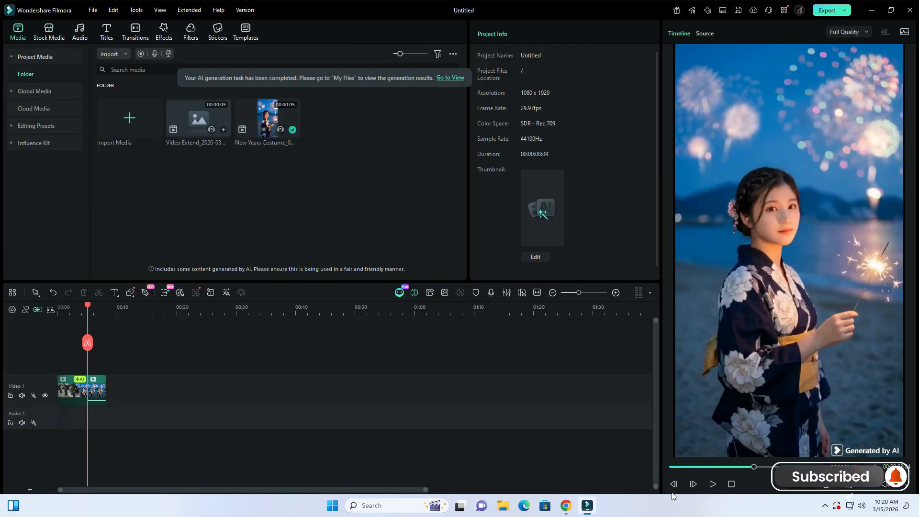
left_click(670, 467)
left_click(712, 484)
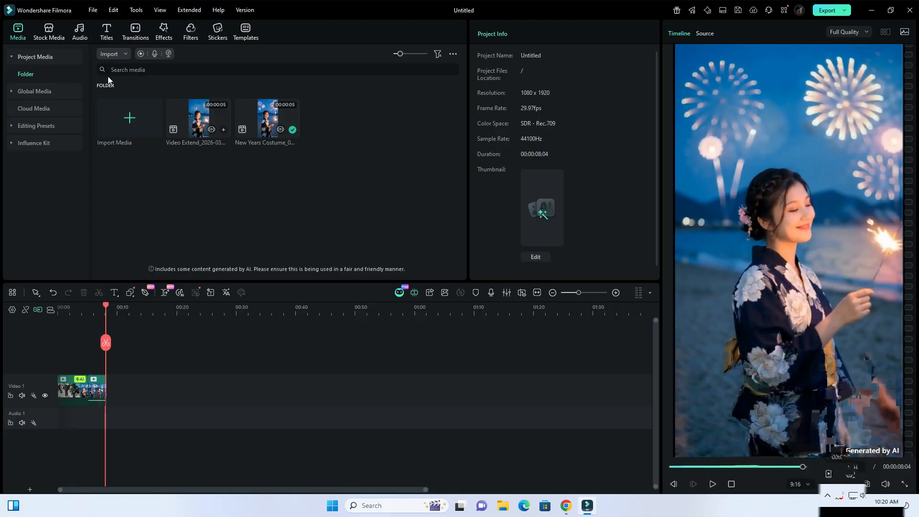
- Append the downloaded fireworks night clip and the asian chinese family clip to Video 1, keeping the project settings
left_click(51, 36)
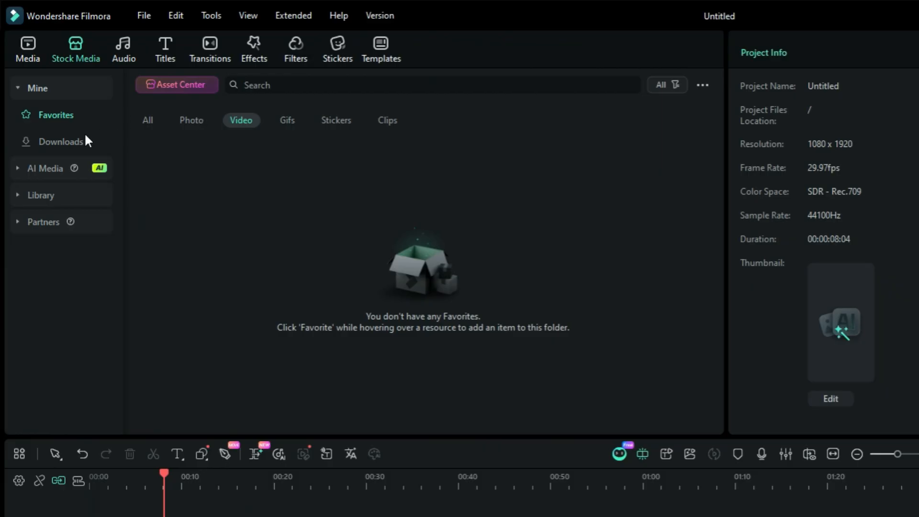
left_click(65, 140)
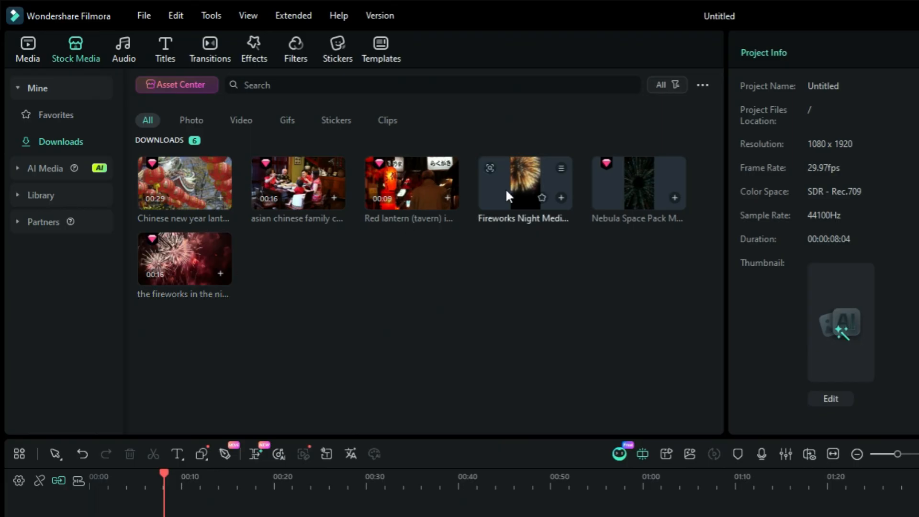
left_click_drag(517, 185, 479, 515)
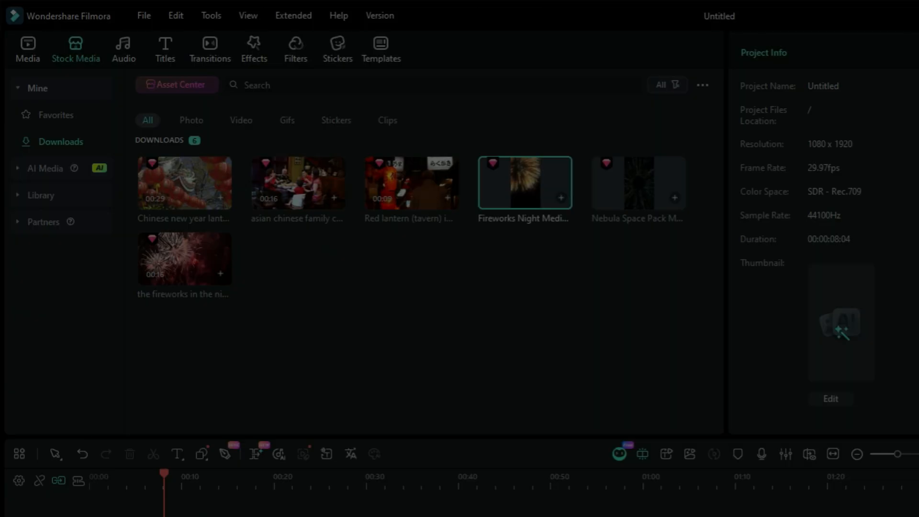
left_click(765, 411)
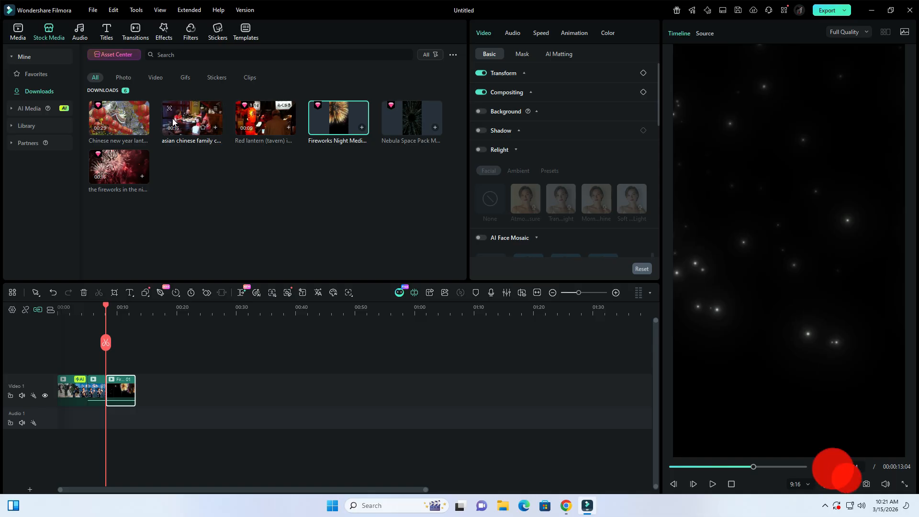
left_click_drag(275, 196, 235, 516)
left_click_drag(152, 388, 151, 388)
left_click(516, 266)
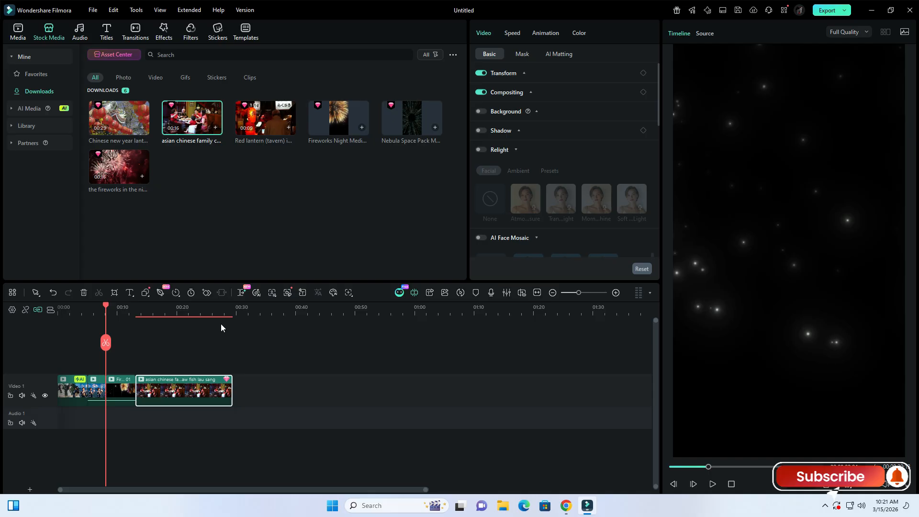
- Crop the asian chinese family clip to a 9:16 ratio, positioning the frame over the diners at the table
left_click(168, 309)
left_click(113, 292)
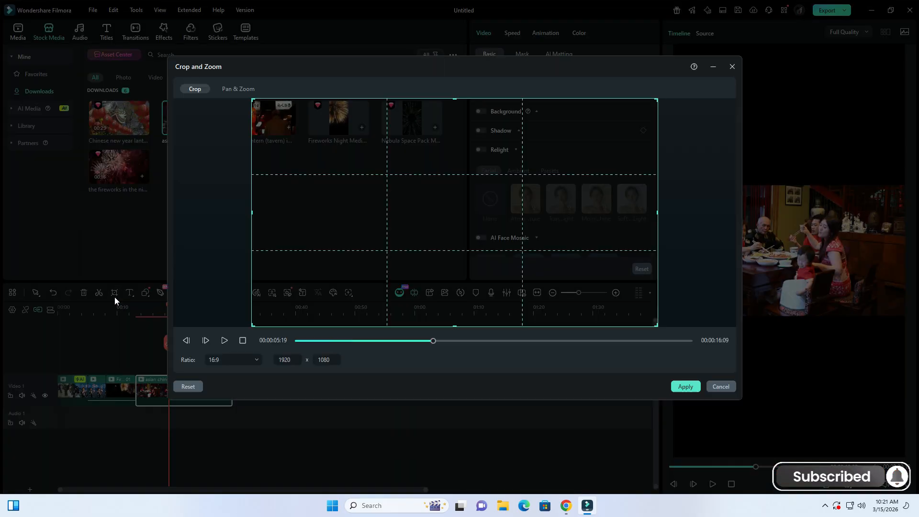
left_click(237, 359)
left_click(238, 423)
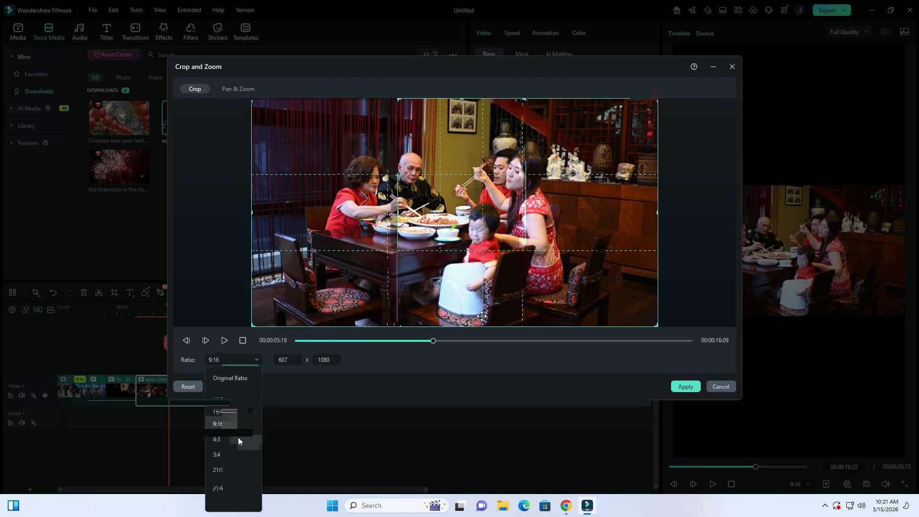
left_click_drag(467, 325, 407, 322)
left_click(685, 387)
- Split the family clip at 00:00:18:22 and delete the part after the cut
left_click(169, 344)
right_click(187, 390)
left_click(217, 56)
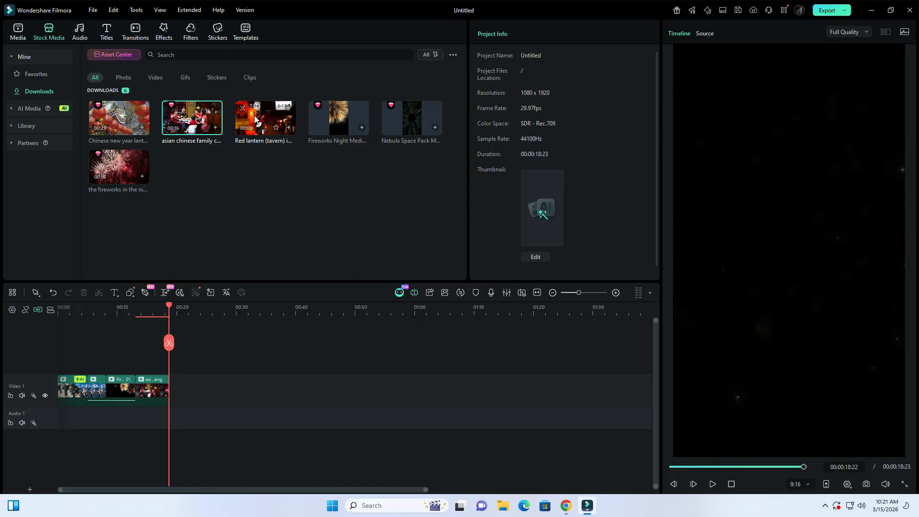
- Append the downloaded Red lantern (tavern) clip to Video 1 and cut off everything after 00:00:24:20
left_click_drag(255, 119, 198, 380)
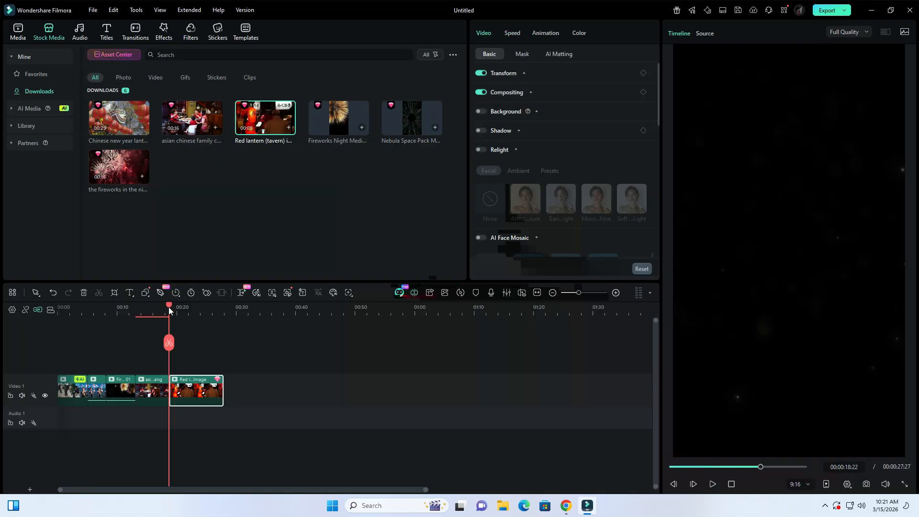
left_click_drag(168, 307, 205, 307)
left_click(204, 343)
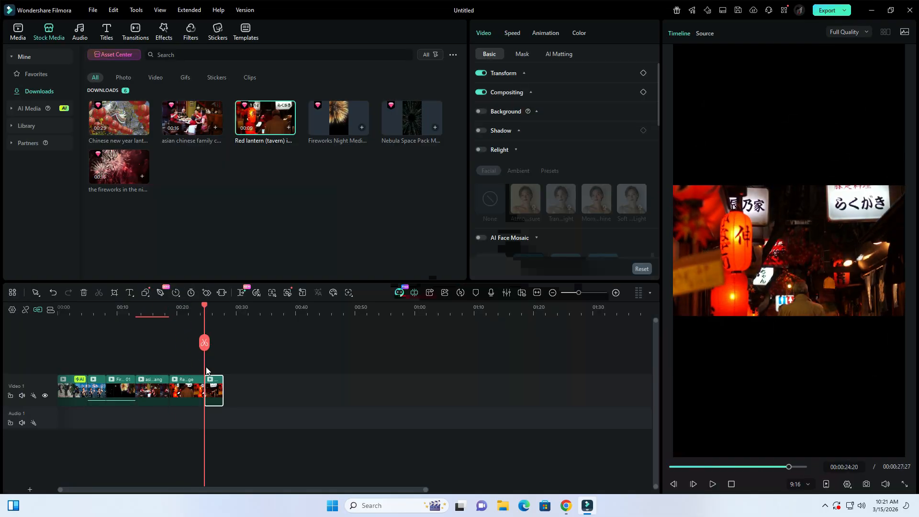
right_click(212, 383)
left_click(244, 55)
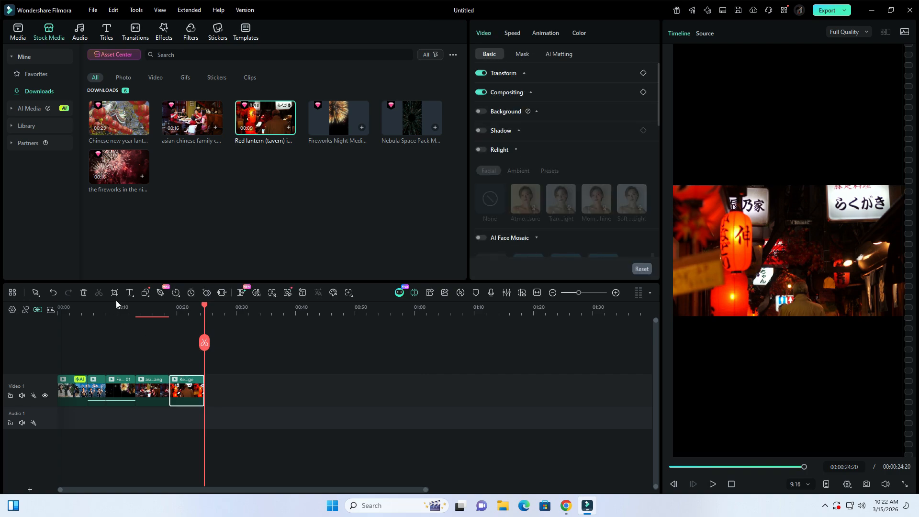
- Crop the Red lantern clip to a 9:16 ratio, framing the glowing orange lantern
left_click(114, 293)
left_click(234, 360)
left_click(237, 420)
left_click_drag(438, 280, 355, 295)
left_click(686, 386)
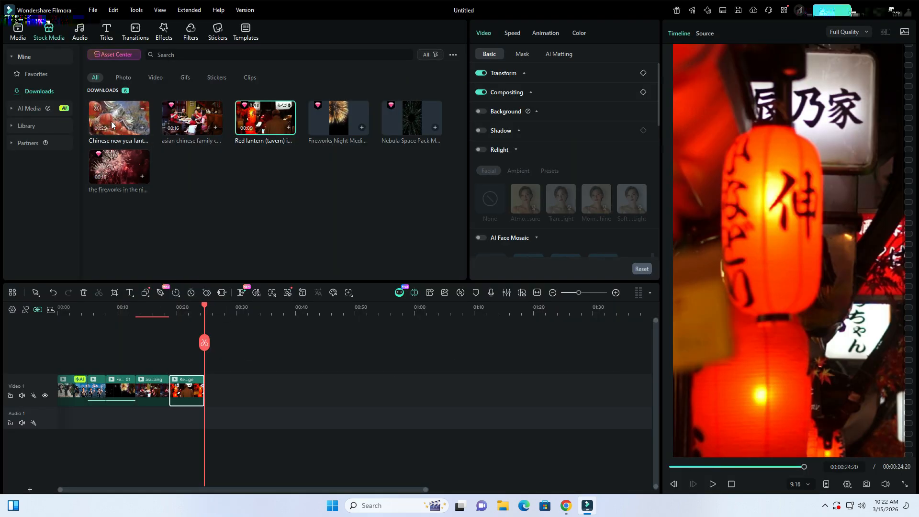
- Append the Chinese new year lantern clip to Video 1, keeping the project settings, and cut off everything after 00:00:29:25
left_click_drag(111, 125, 232, 380)
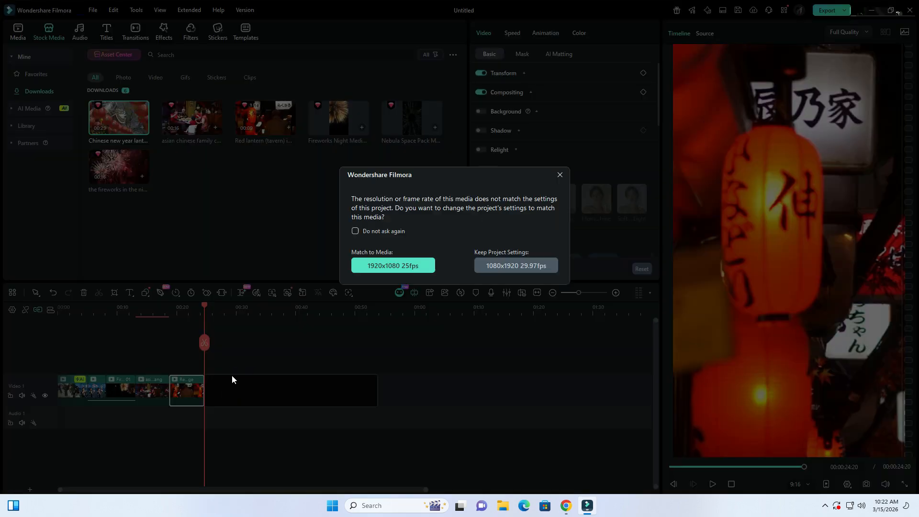
left_click(508, 266)
left_click_drag(205, 343, 236, 348)
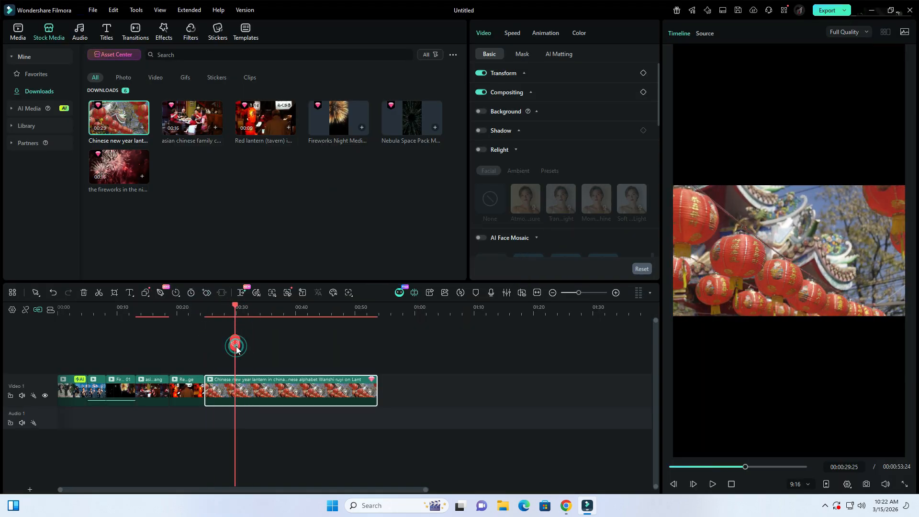
left_click(235, 344)
right_click(272, 378)
left_click(289, 56)
- Crop the Chinese new year lantern clip to a 9:16 ratio, moving the frame to the large lantern at the image's left side
left_click(225, 388)
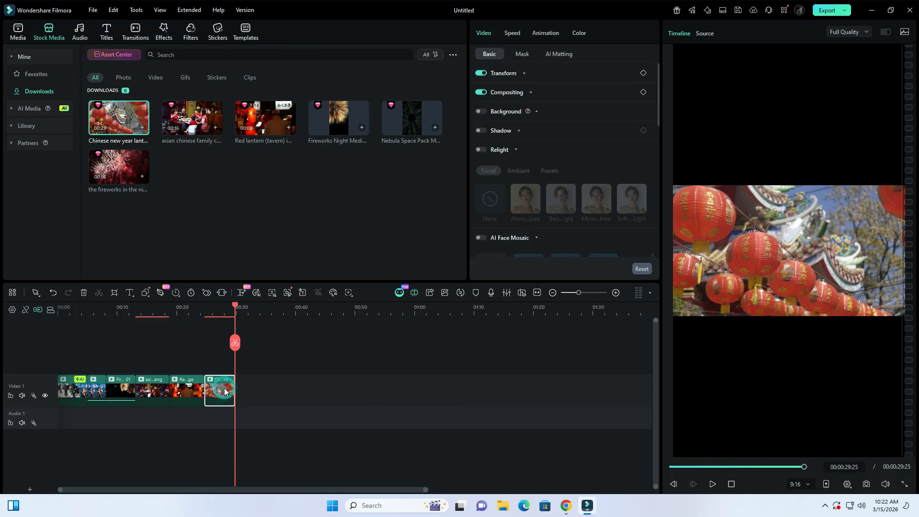
left_click(116, 295)
left_click(241, 359)
left_click(244, 423)
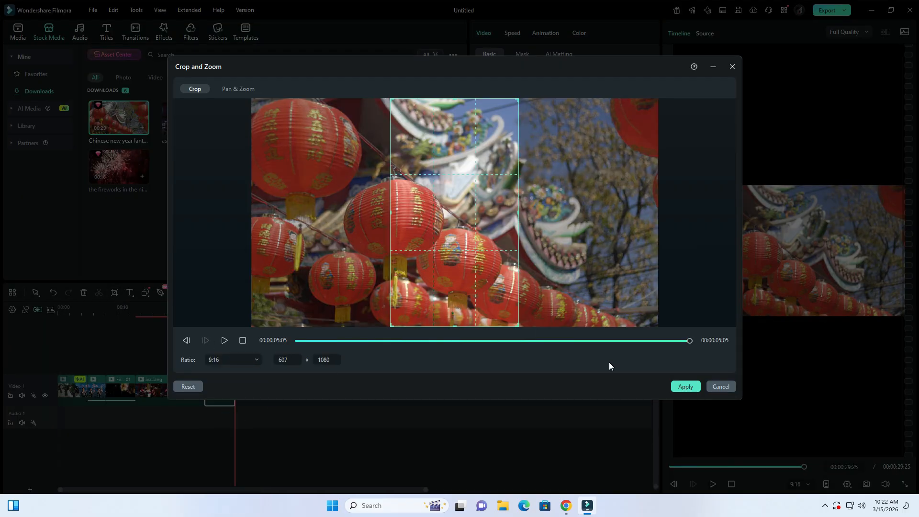
left_click_drag(456, 309, 317, 309)
left_click(686, 386)
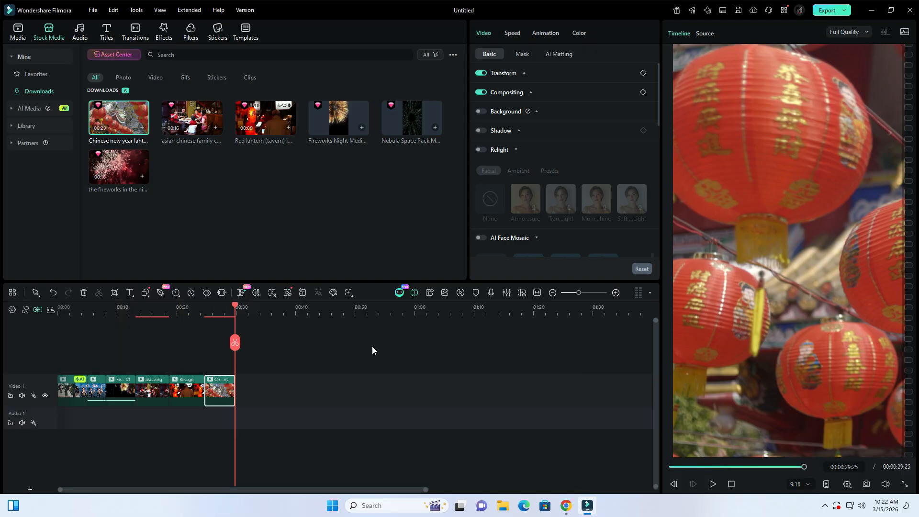
- Search the titles for "chinese new year" and place the 恭喜發財 New Year Wishes title above Video 1 at about 5 seconds
left_click_drag(235, 307, 30, 311)
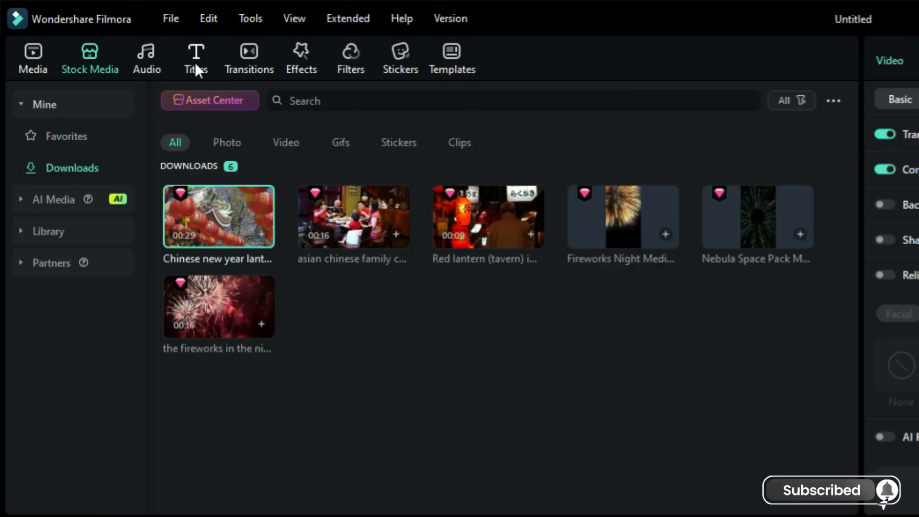
left_click(195, 67)
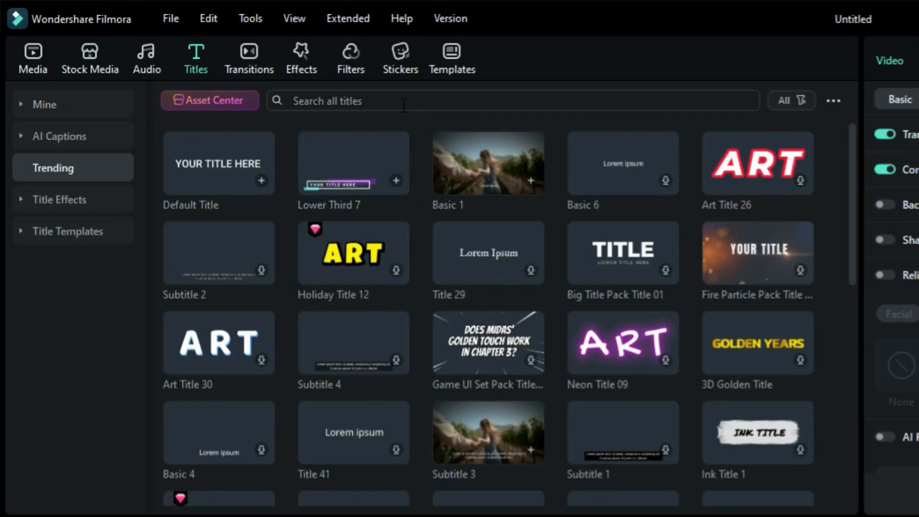
left_click(400, 99)
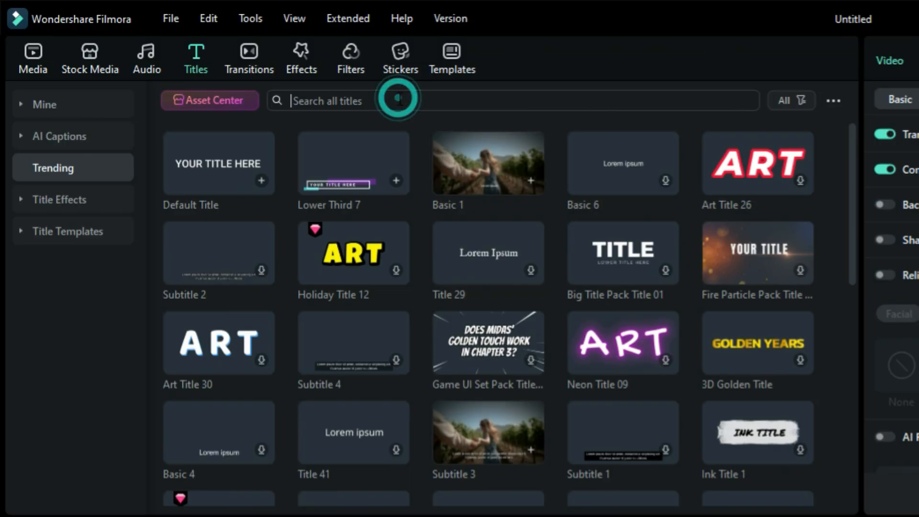
left_click(343, 153)
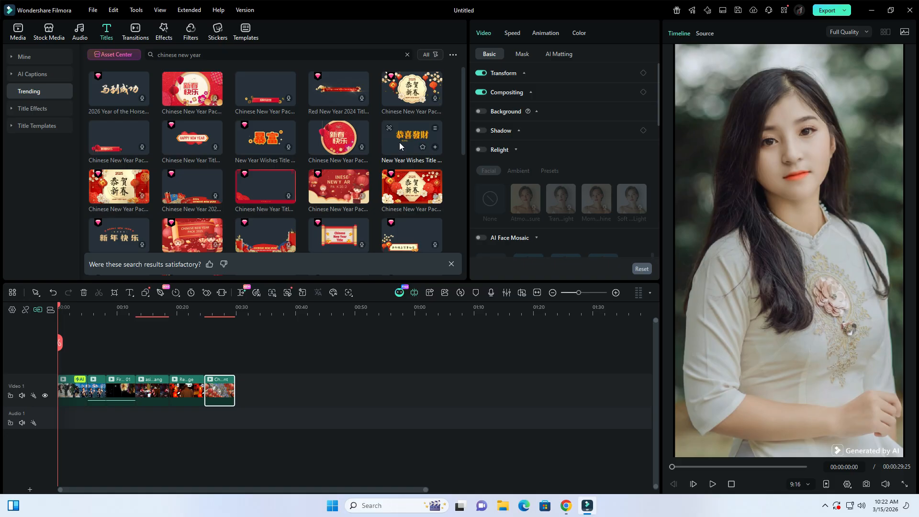
left_click_drag(398, 140, 95, 355)
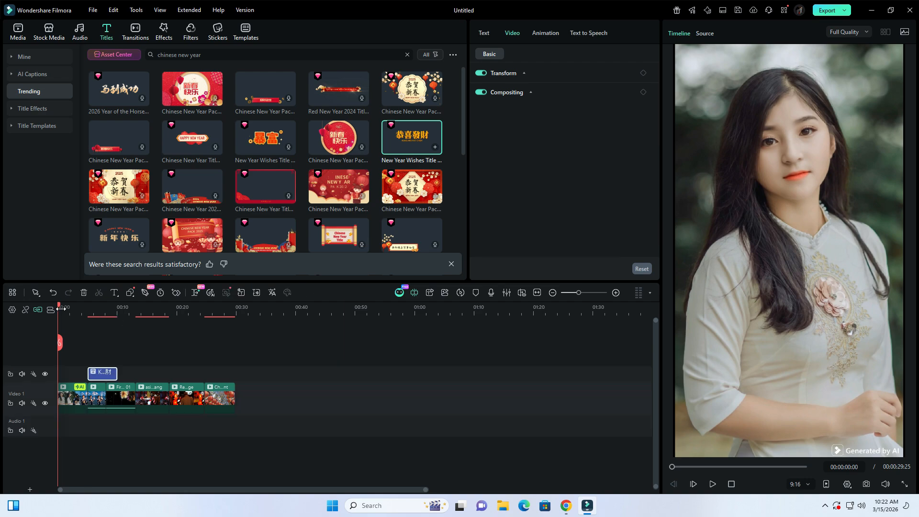
- Move the 恭喜發財 line and its KUNG HEI FAT CHOY subtitle up above the woman's head, keeping the subtitle directly beneath the Chinese text
left_click_drag(60, 309, 96, 308)
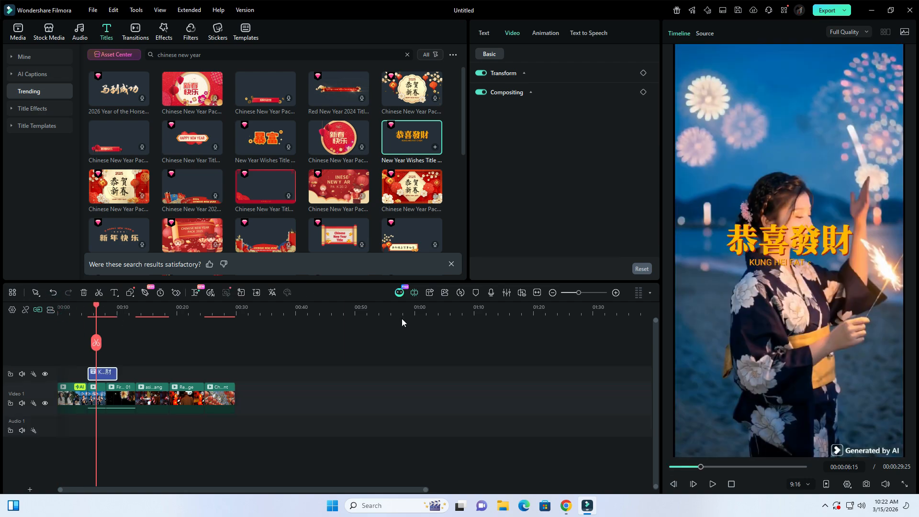
left_click(793, 250)
left_click_drag(798, 240, 801, 107)
left_click_drag(800, 262, 802, 162)
left_click(814, 127)
left_click_drag(814, 127, 815, 120)
left_click_drag(803, 158, 803, 149)
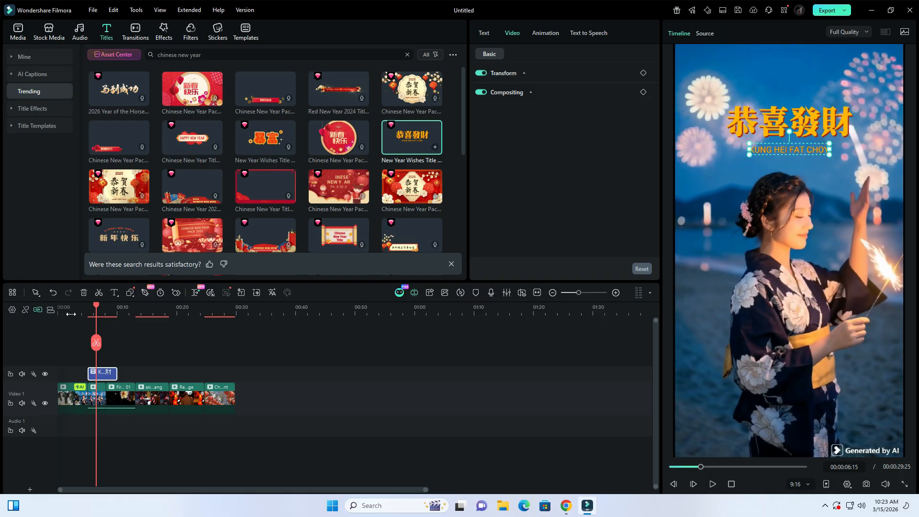
- Play the sequence from the beginning to about 8 seconds to check the repositioned title
left_click_drag(98, 309, 41, 312)
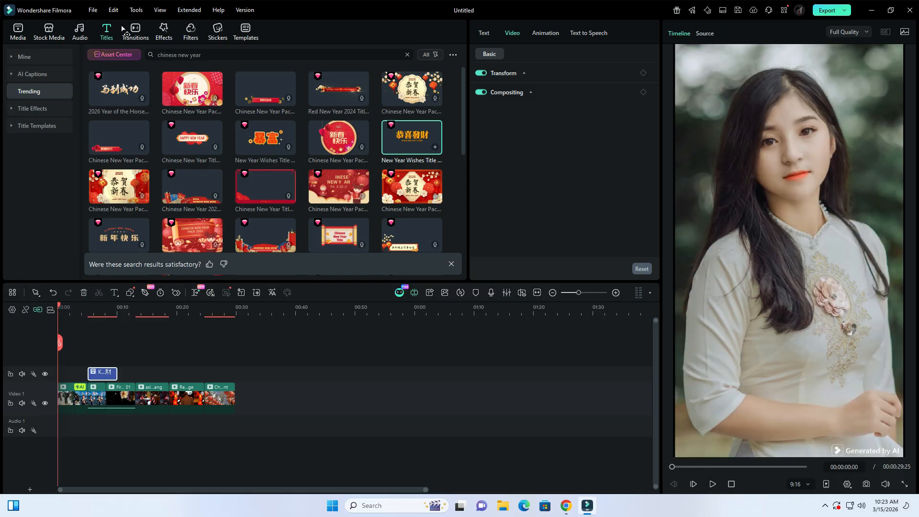
left_click(713, 488)
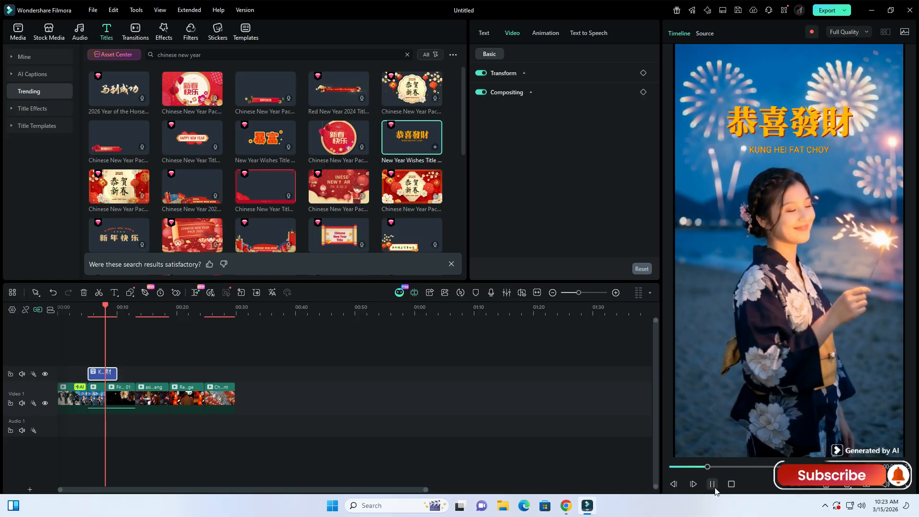
left_click(715, 488)
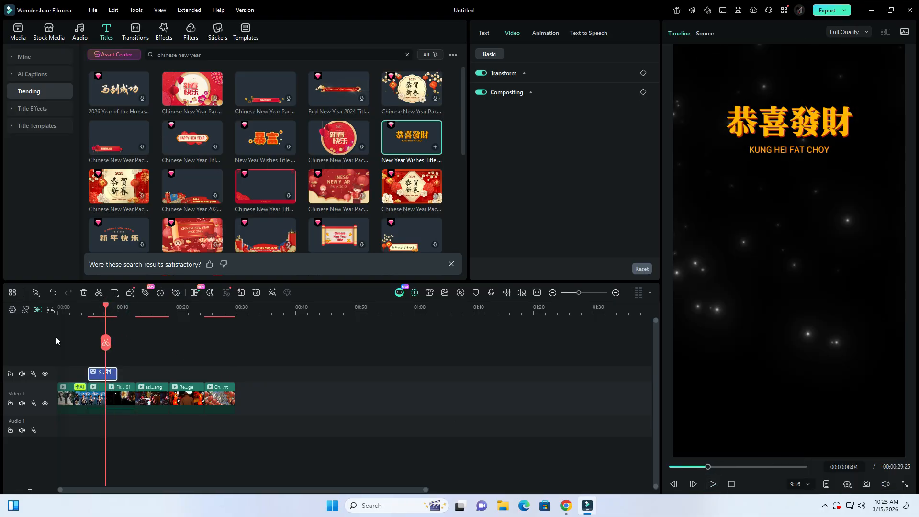
- Clear the "light streak" search in the transitions library and search for "diagonal slide" instead
left_click(135, 33)
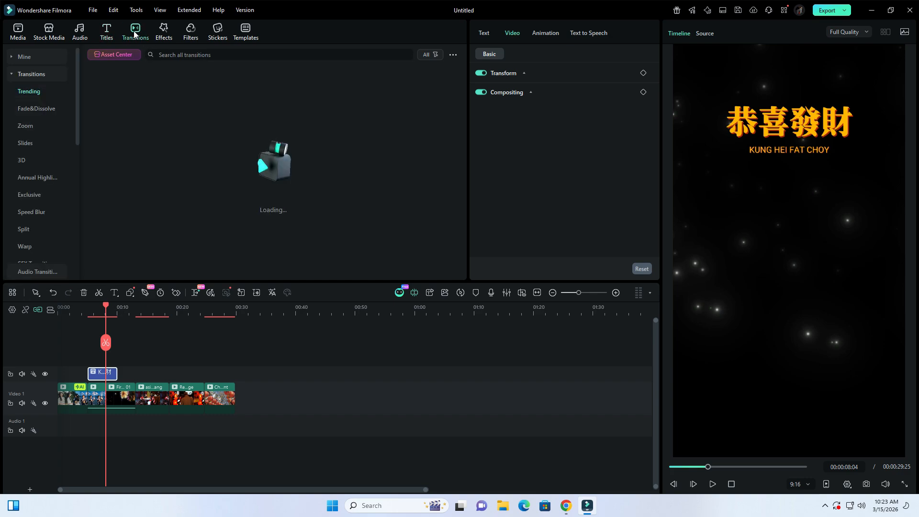
left_click(17, 32)
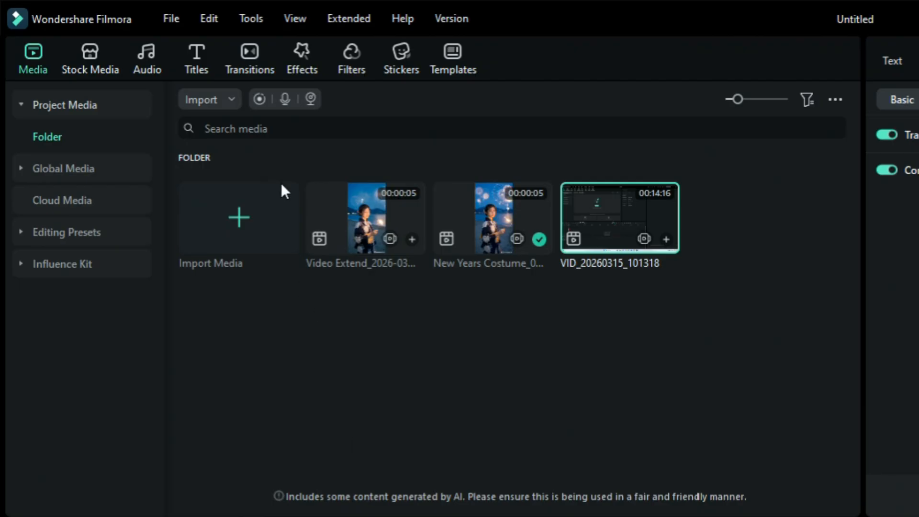
left_click(255, 61)
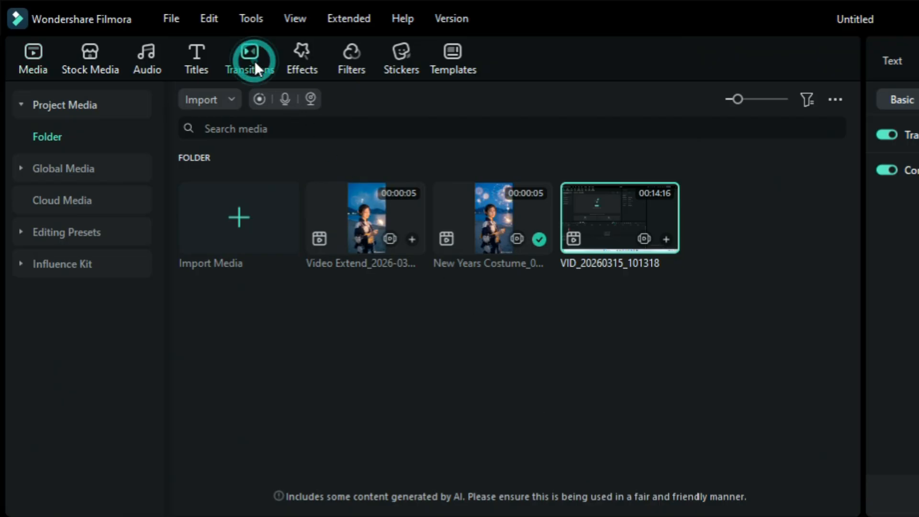
left_click(370, 100)
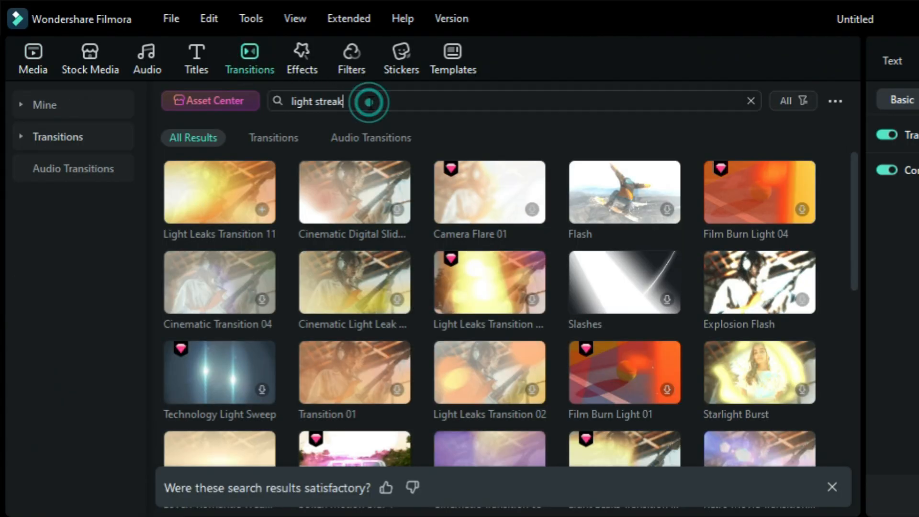
key("BackSpace")
key("BackSpace")
key("BackSpace")
key("BackSpace")
key("BackSpace")
key("BackSpace")
key("BackSpace")
key("BackSpace")
key("BackSpace")
key("BackSpace")
key("BackSpace")
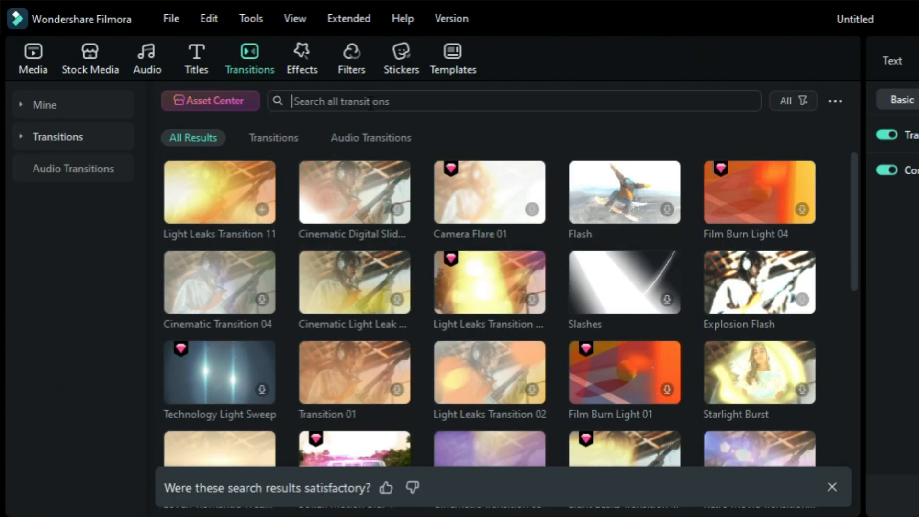
type("d")
type("i")
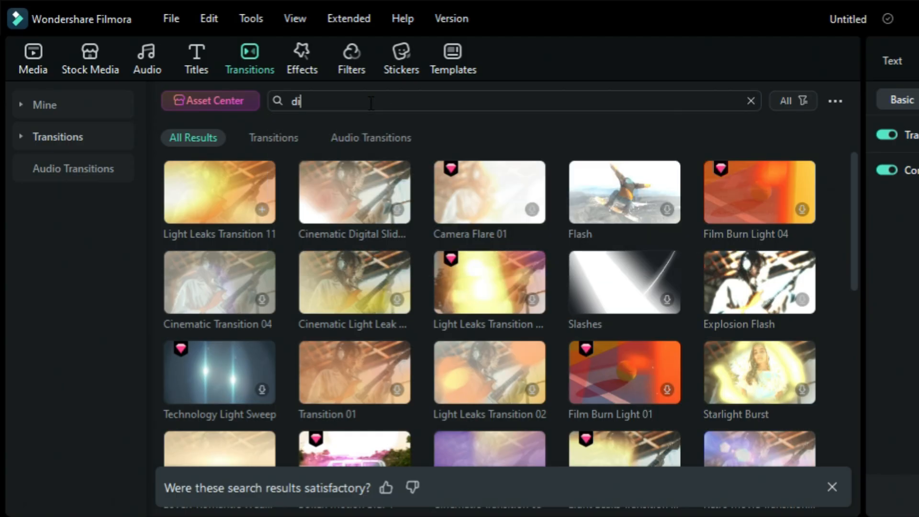
type("agon")
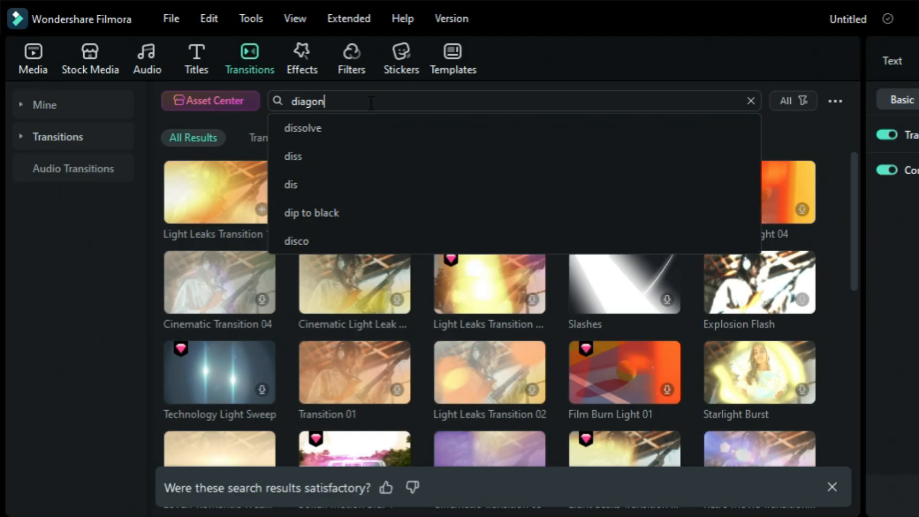
type("al slide")
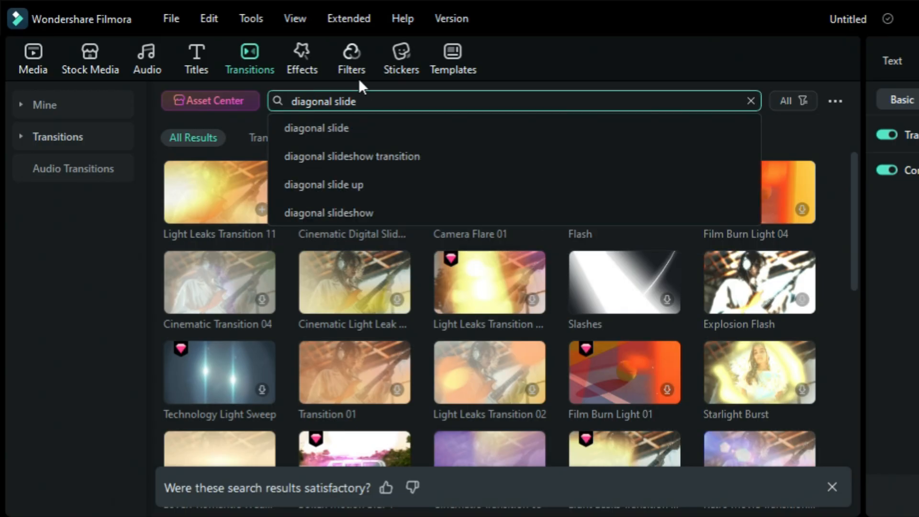
left_click(365, 126)
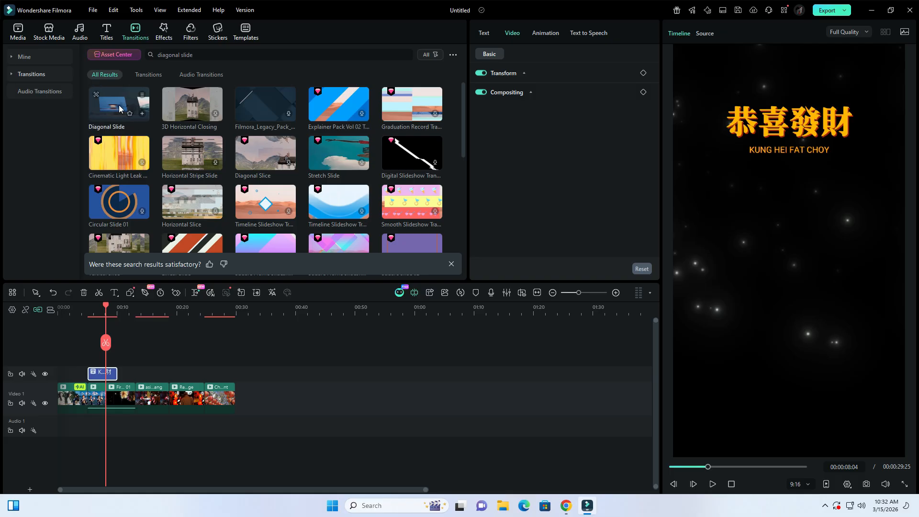
- Add the Diagonal Slide transition between the fireworks clip and the dinner clip on Video 1, and scrub through it
left_click_drag(120, 109, 130, 395)
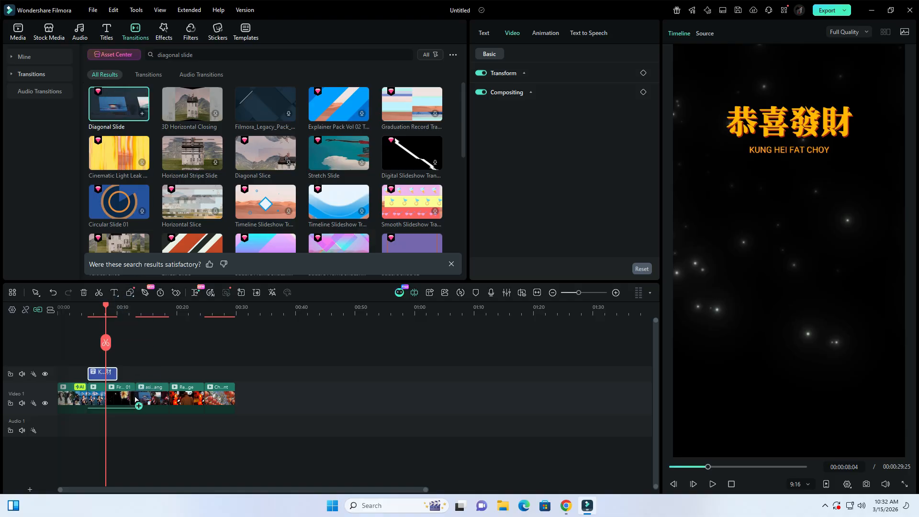
left_click_drag(135, 400, 135, 400)
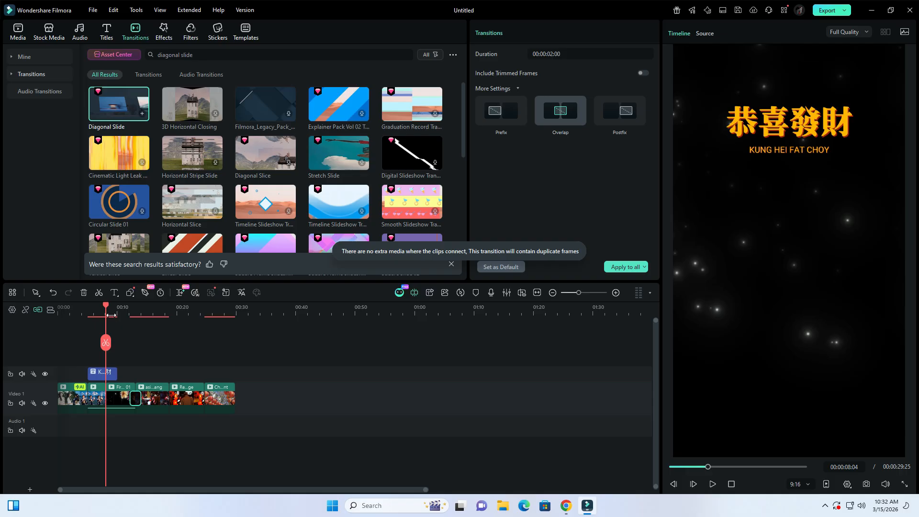
left_click_drag(106, 309, 170, 322)
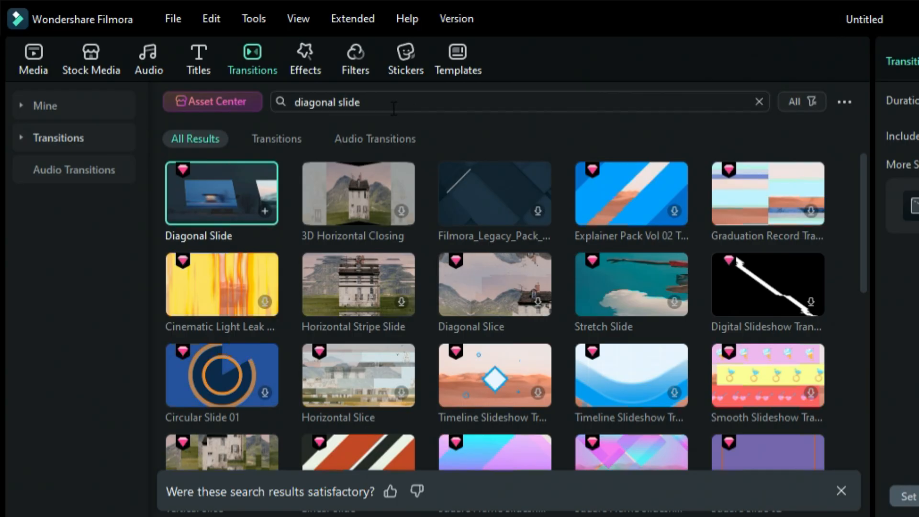
- Search the transitions for "film frame" and add Film Frame 1 between the Red lantern and Chinese new year lantern clips
left_click_drag(416, 97, 331, 101)
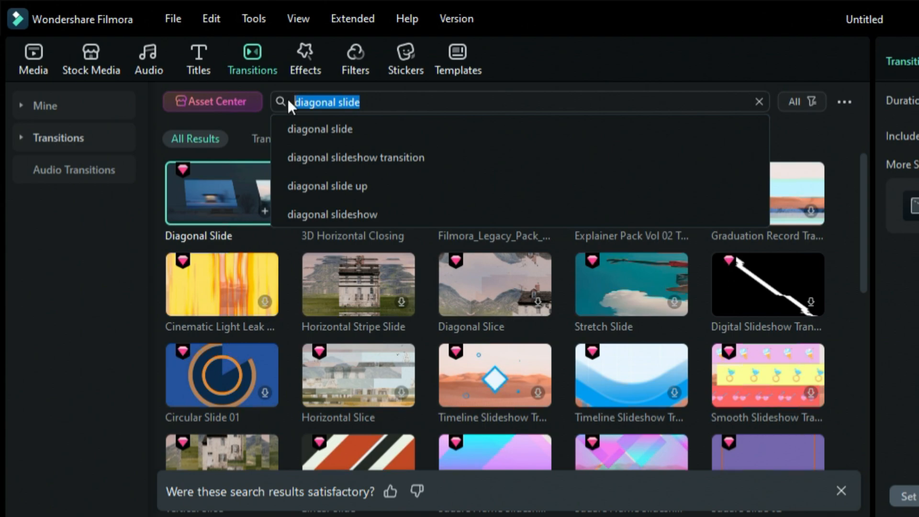
key("BackSpace")
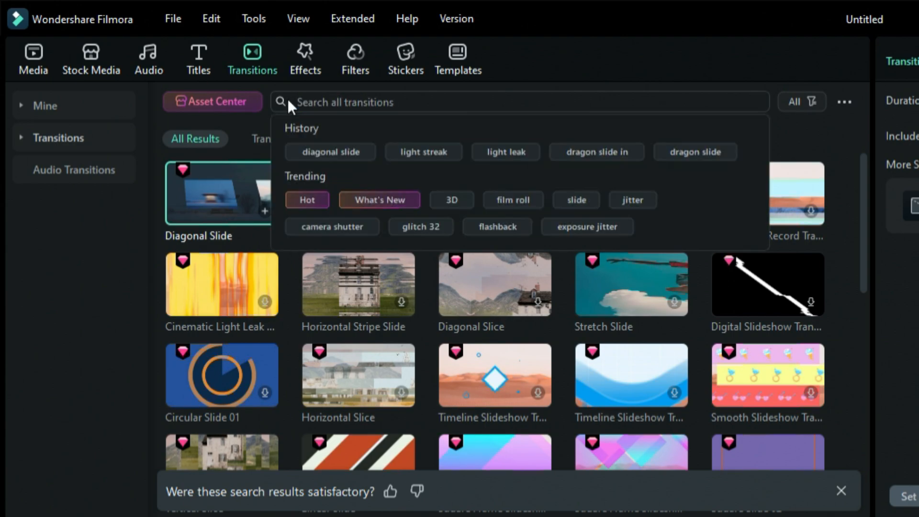
type("fil")
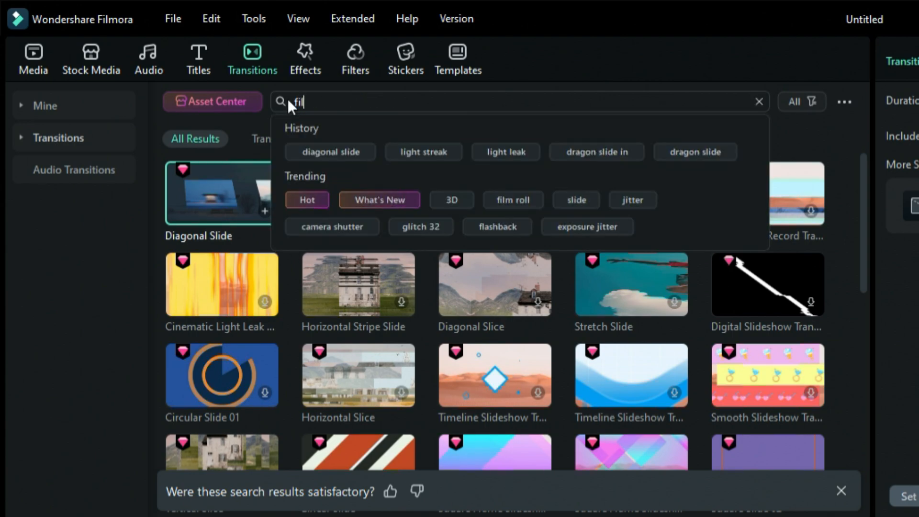
type("mf fr")
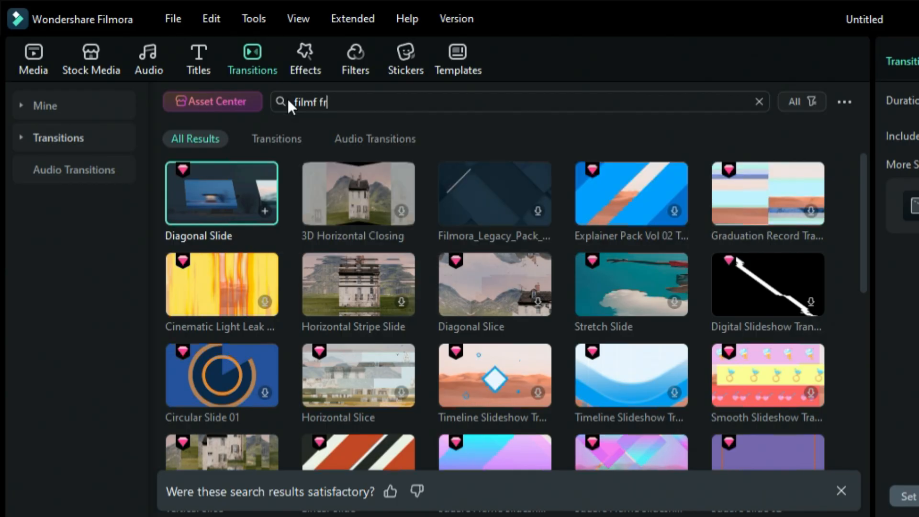
type("ame")
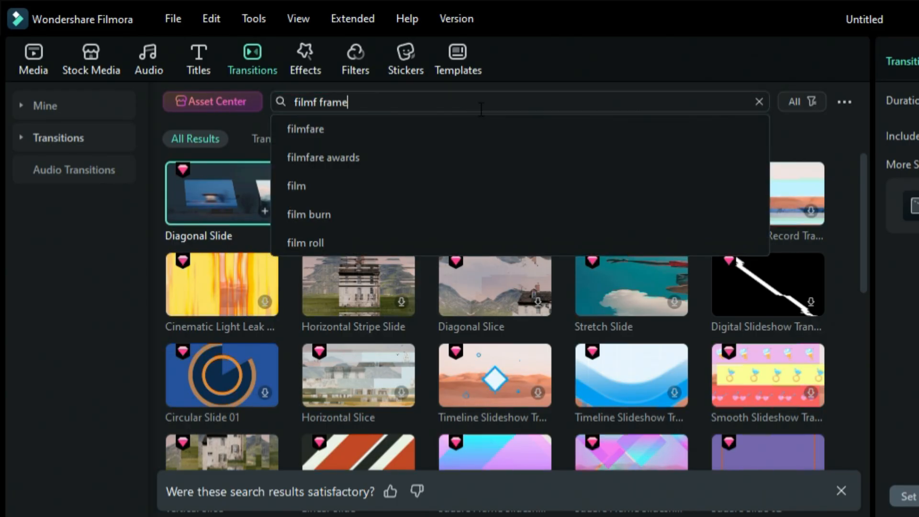
left_click(318, 102)
key("BackSpace")
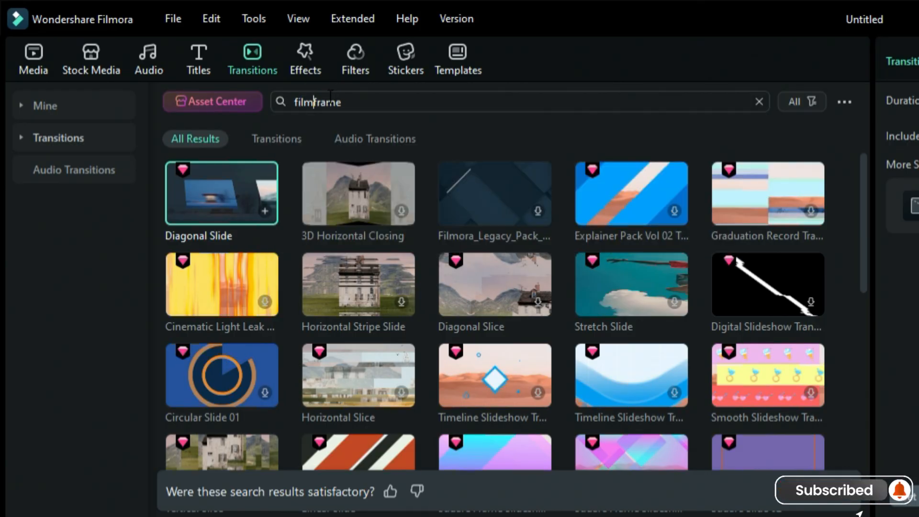
left_click(385, 107)
key("Return")
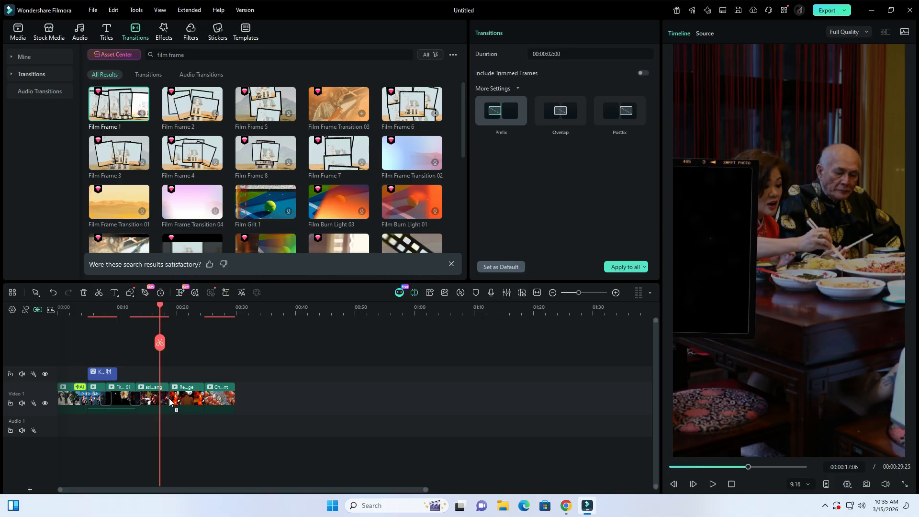
left_click_drag(200, 401, 201, 398)
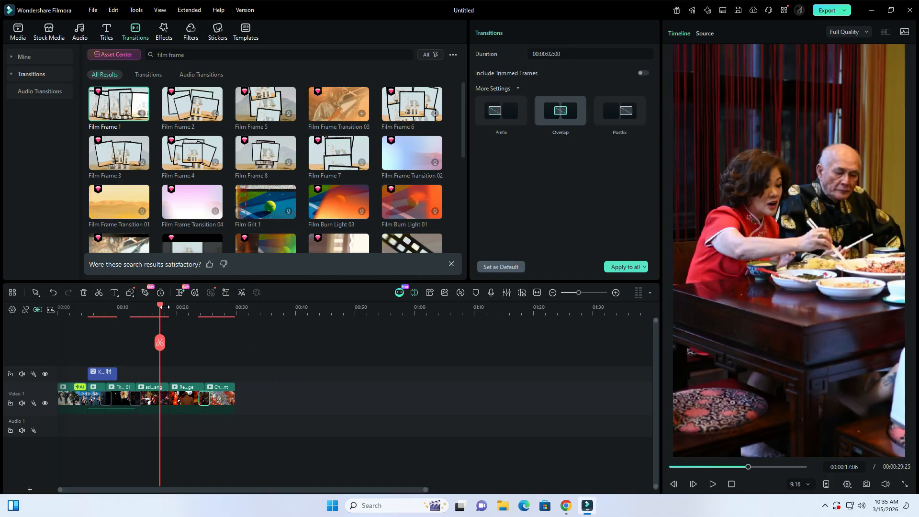
- Render the timeline preview and play the sequence from the beginning
left_click(460, 292)
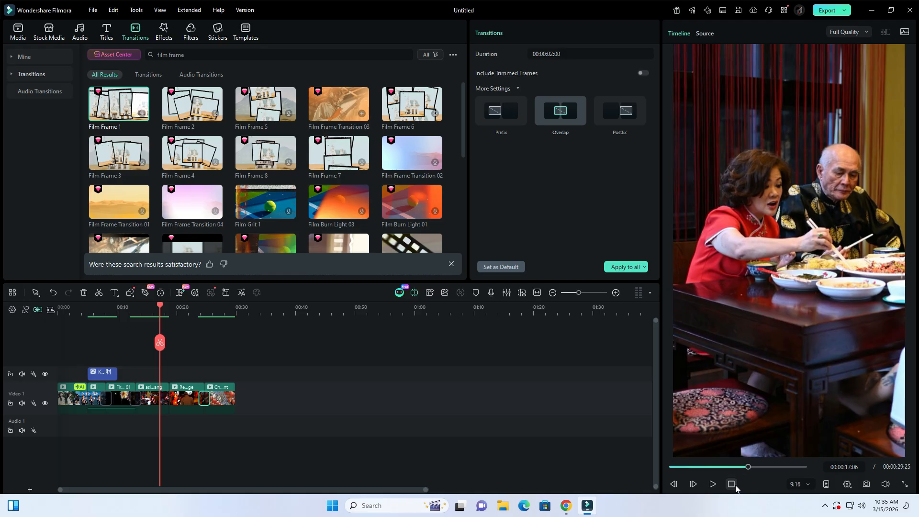
left_click(735, 485)
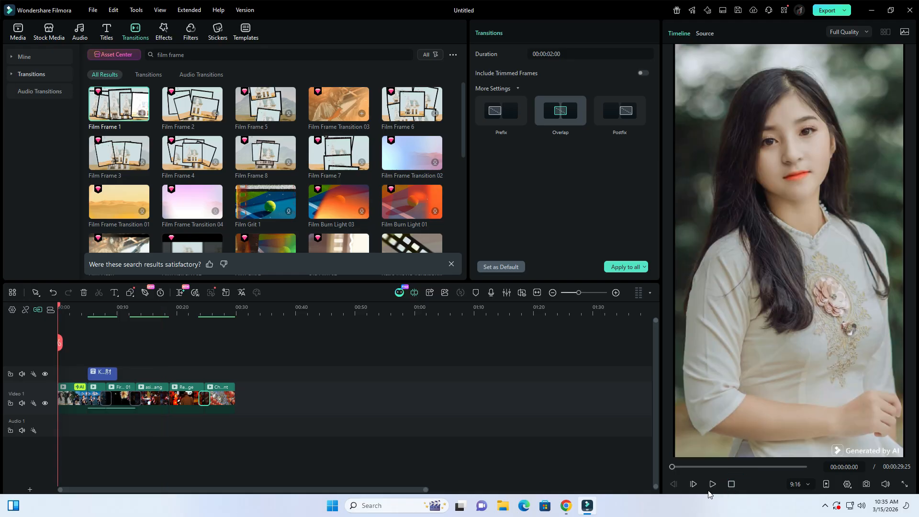
left_click(711, 485)
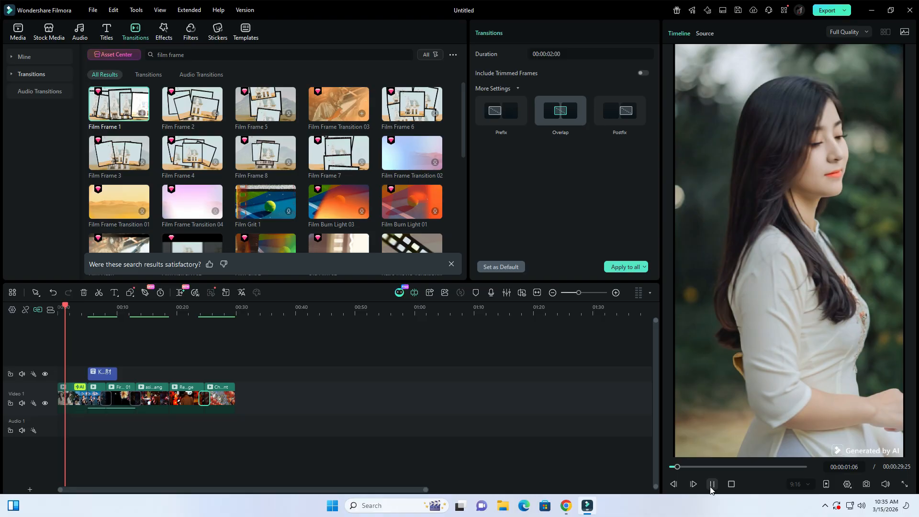